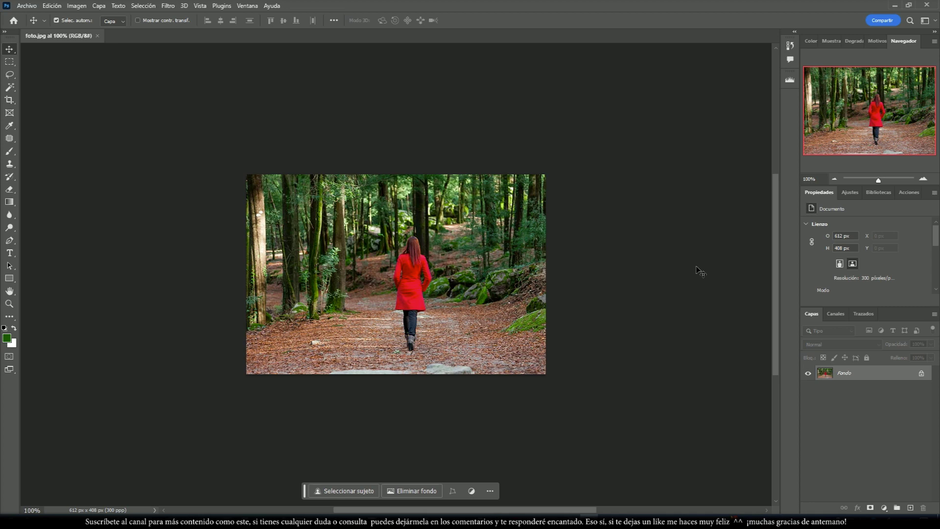
# Remove the forest photo's background automatically and zoom to 200% on the cut-out woman.
pyautogui.moveTo(879, 181); pyautogui.dragTo(881, 180)
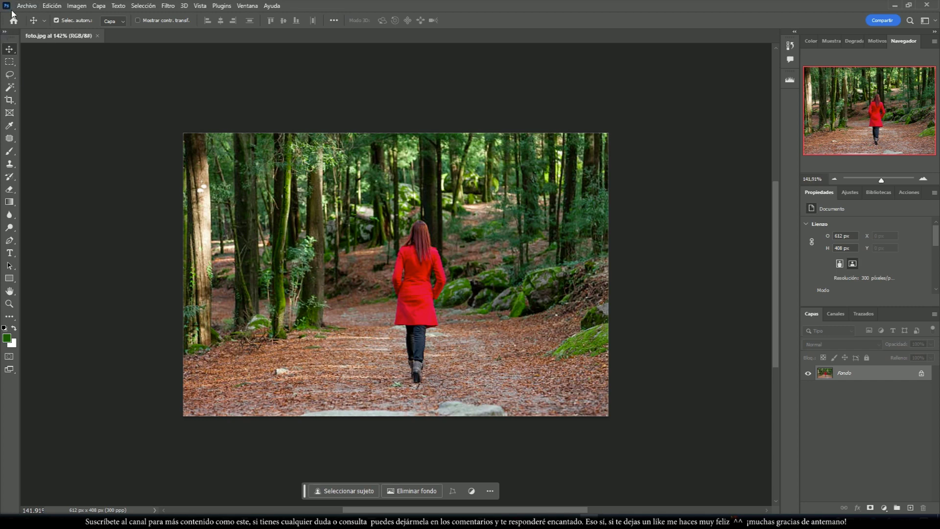
pyautogui.click(418, 491)
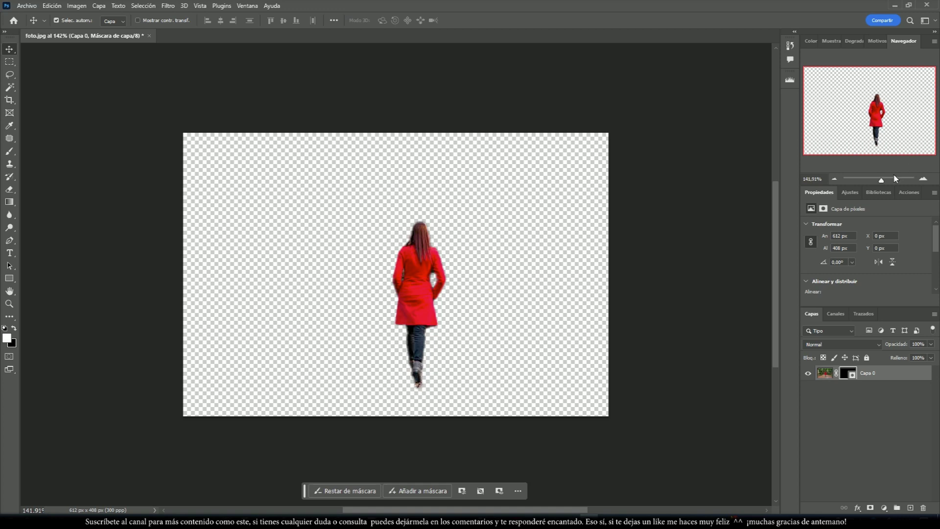
pyautogui.moveTo(881, 182); pyautogui.dragTo(884, 181)
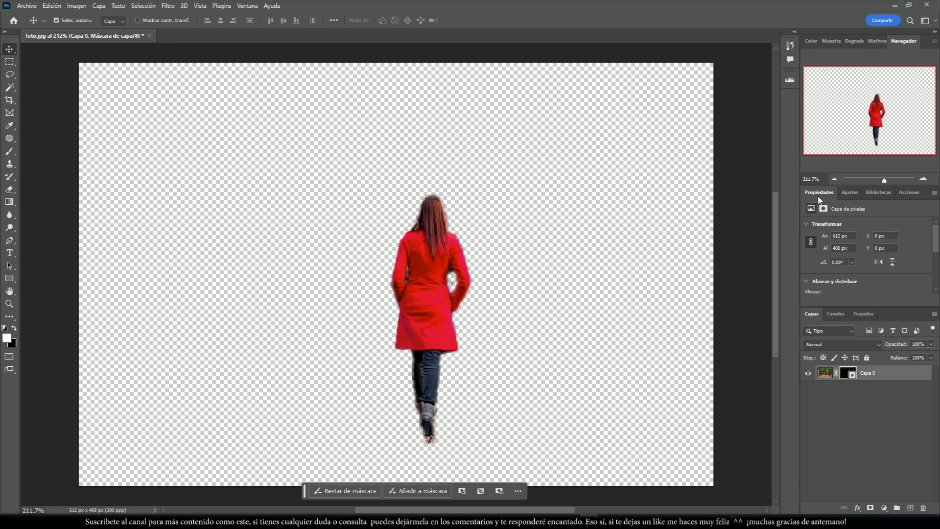
pyautogui.click(834, 179)
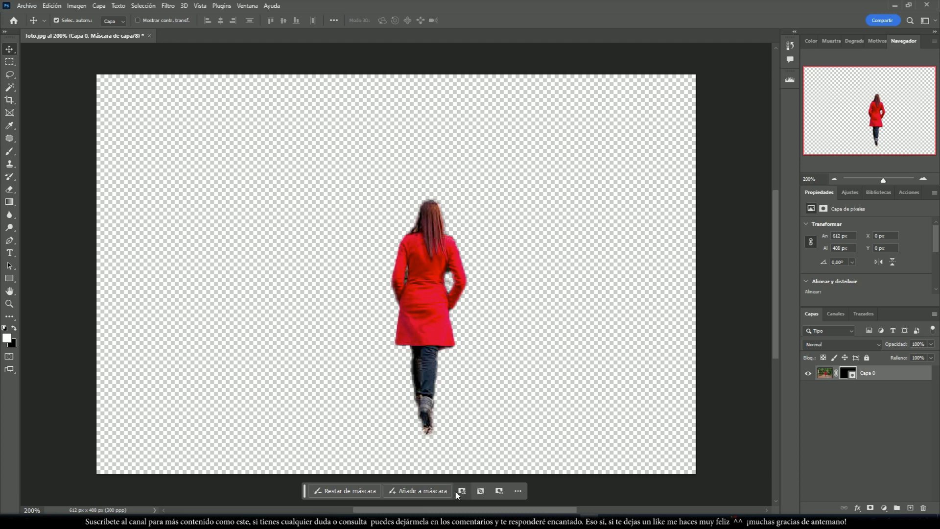
pyautogui.click(849, 374)
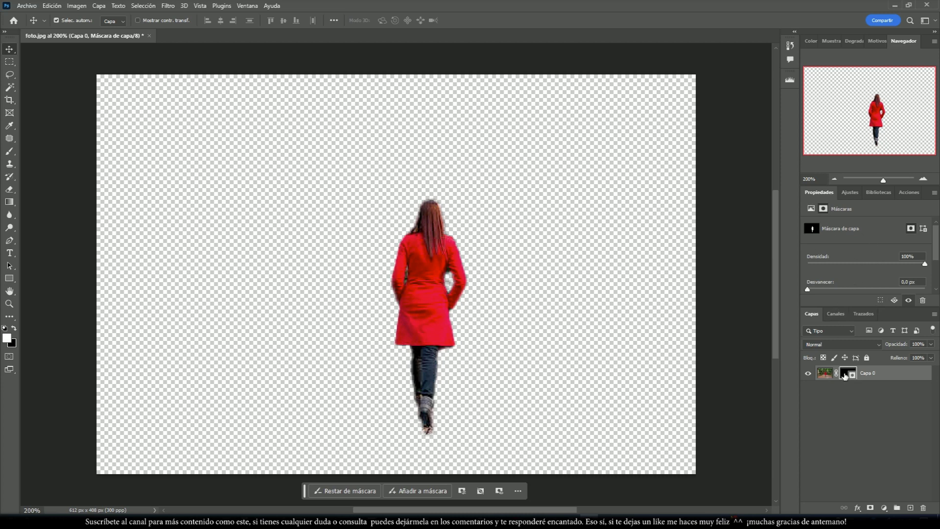
# Enlarge the mask Properties panel and drag the mask Density slider down to 35%.
pyautogui.scroll(-1, 853, 263)
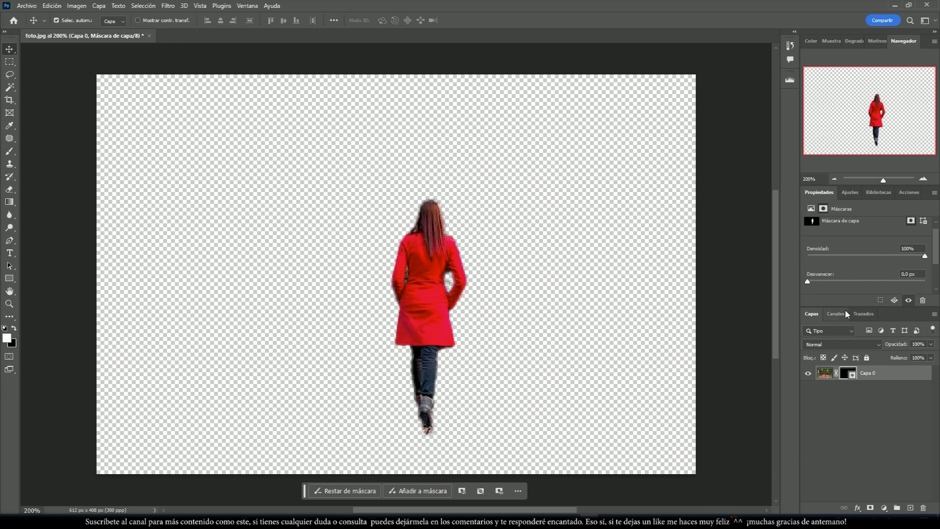
pyautogui.moveTo(848, 307); pyautogui.dragTo(847, 355)
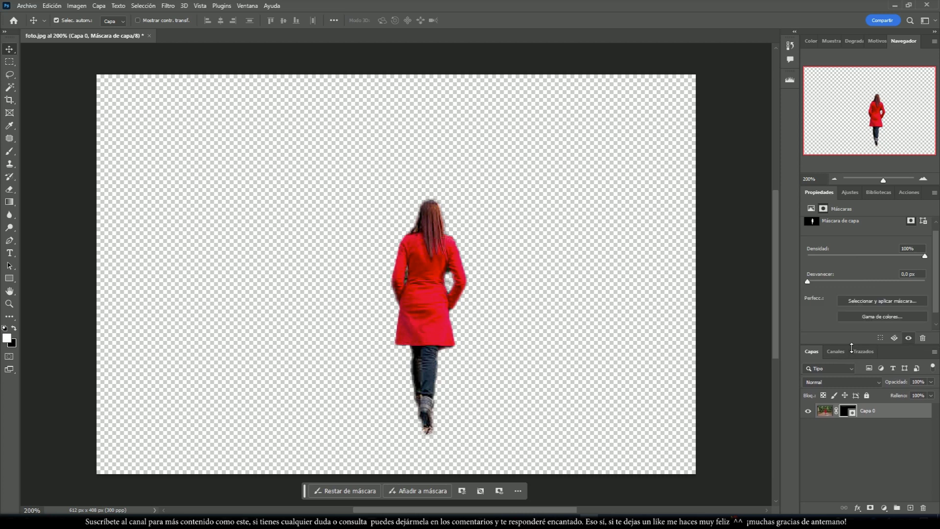
pyautogui.scroll(-1, 845, 290)
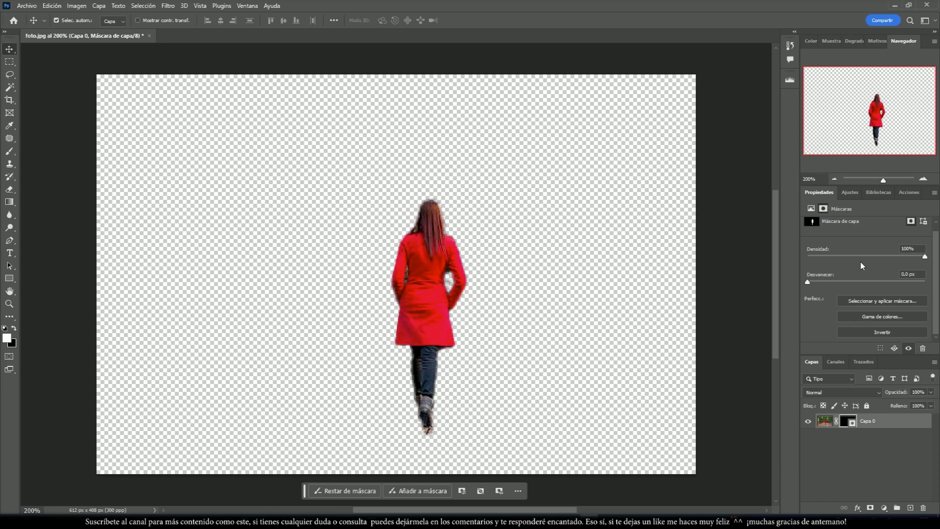
pyautogui.scroll(1, 863, 266)
pyautogui.moveTo(877, 264); pyautogui.dragTo(840, 264)
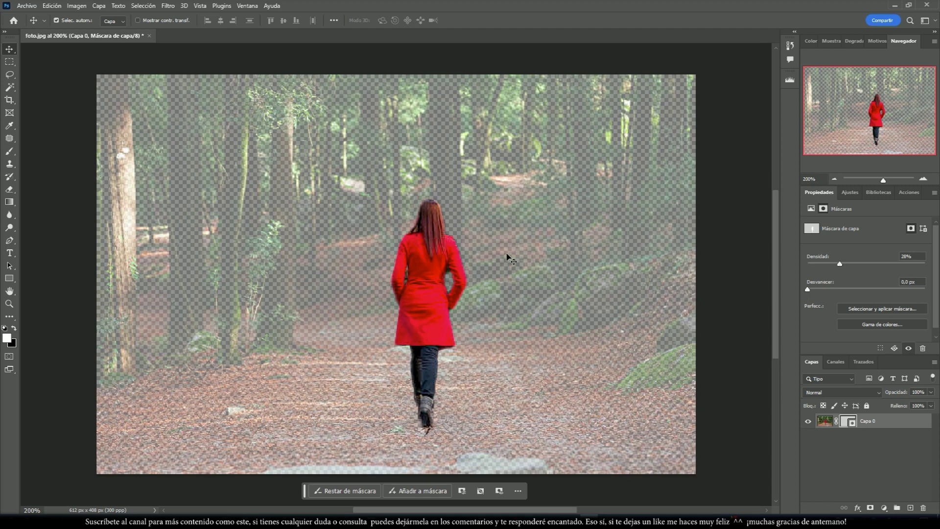
pyautogui.moveTo(807, 289); pyautogui.dragTo(849, 289)
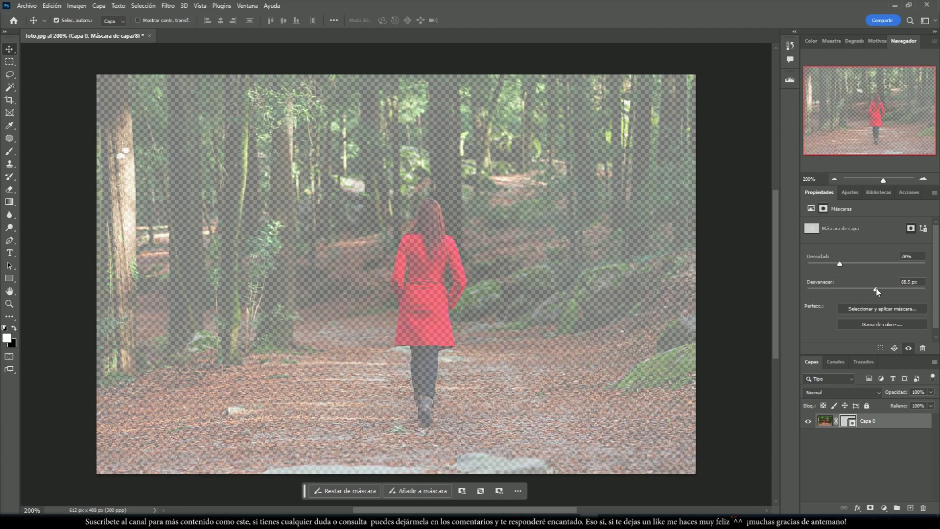
pyautogui.moveTo(839, 264)
pyautogui.mouseDown()
pyautogui.moveTo(876, 292)
pyautogui.moveTo(806, 292)
pyautogui.mouseUp()
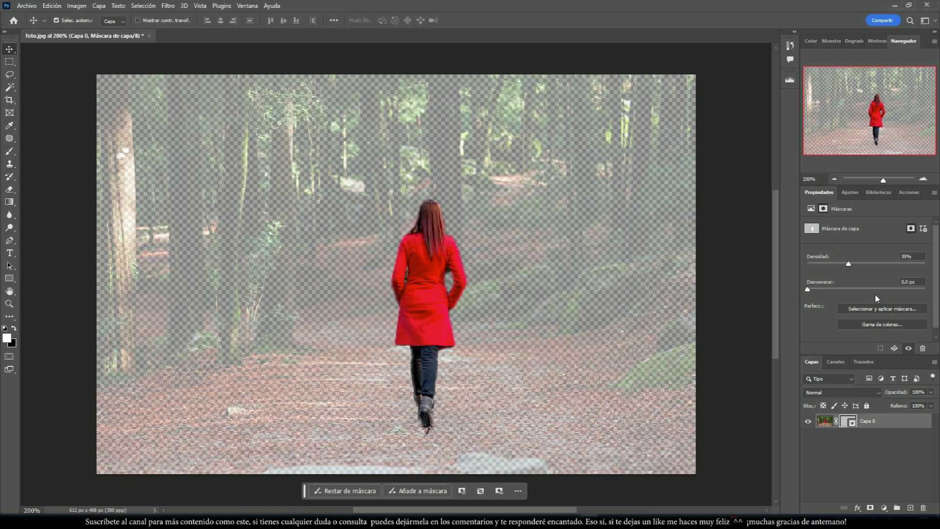
pyautogui.scroll(-1, 876, 297)
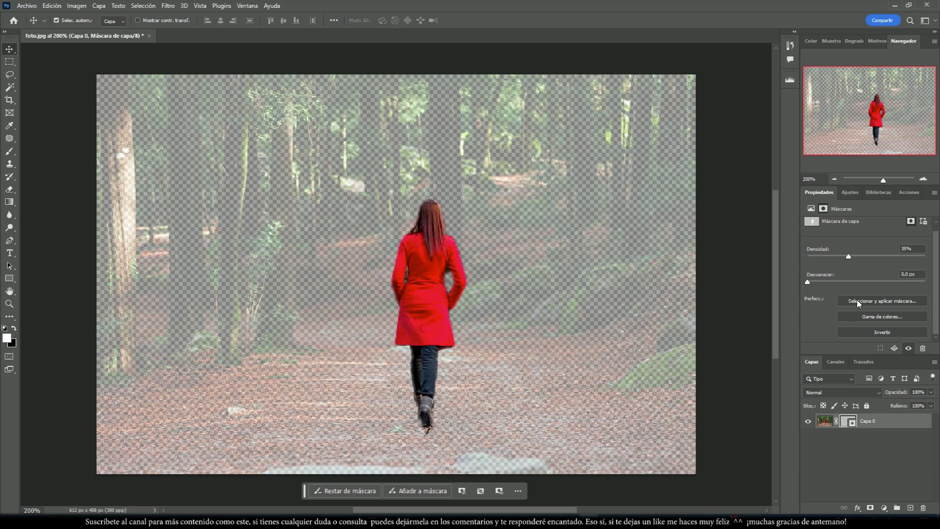
pyautogui.click(861, 302)
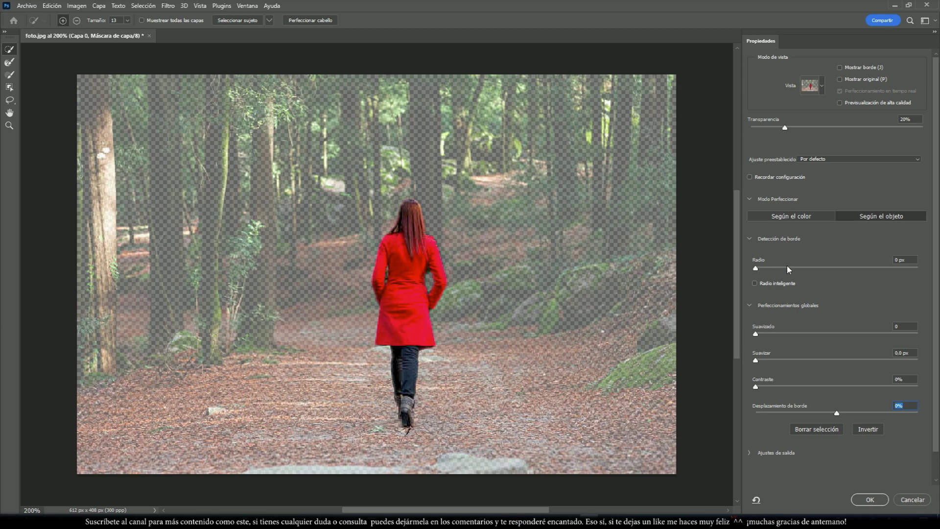
# Set the edge-detection radius to 4 px and preview transparency to 34%.
pyautogui.moveTo(755, 270)
pyautogui.mouseDown()
pyautogui.moveTo(843, 271)
pyautogui.moveTo(761, 269)
pyautogui.moveTo(818, 269)
pyautogui.moveTo(792, 267)
pyautogui.mouseUp()
pyautogui.click(788, 268)
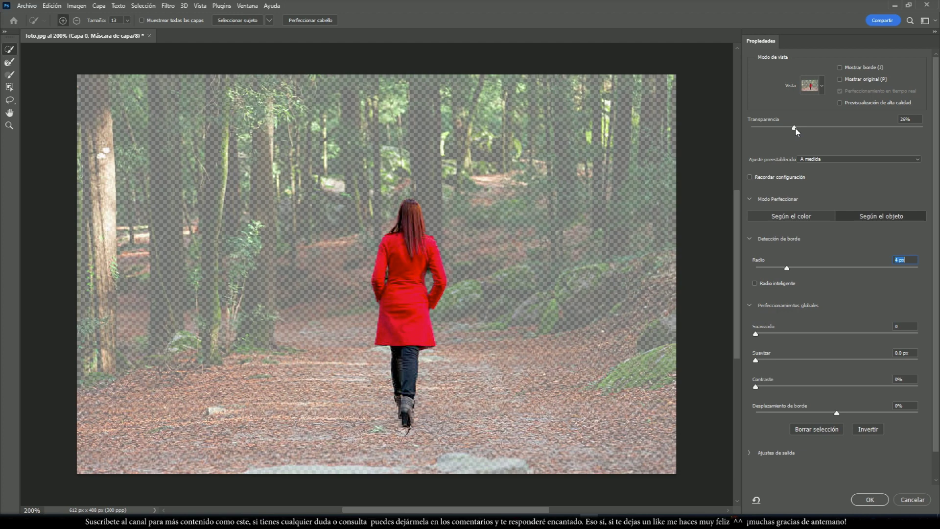
pyautogui.moveTo(784, 128); pyautogui.dragTo(811, 129)
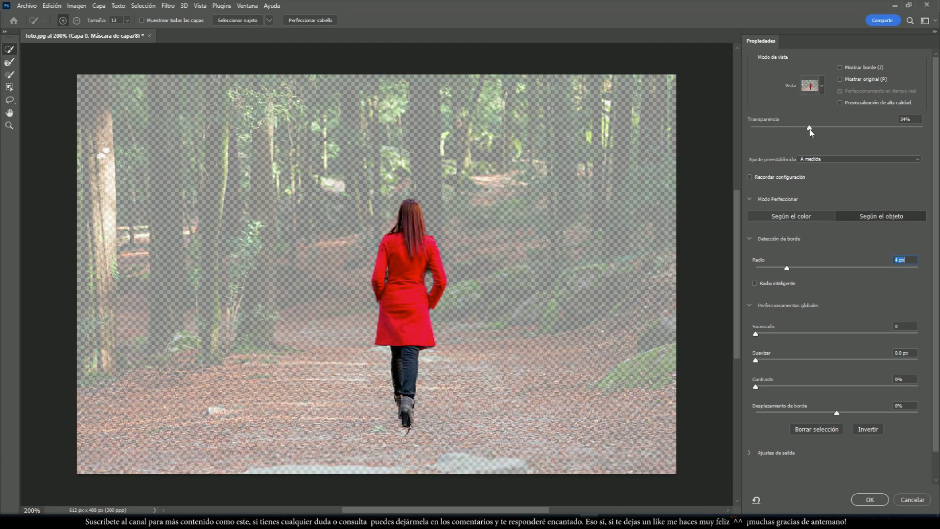
pyautogui.click(810, 129)
# Set smoothing 9, feather 0, contrast 7% and edge shift +2%.
pyautogui.moveTo(762, 336)
pyautogui.mouseDown()
pyautogui.moveTo(794, 337)
pyautogui.moveTo(756, 337)
pyautogui.moveTo(771, 336)
pyautogui.mouseUp()
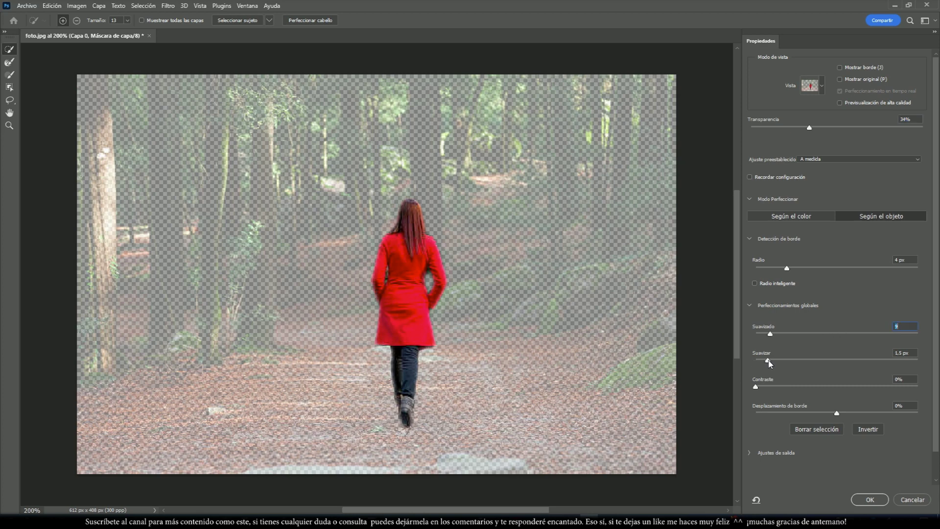
pyautogui.click(751, 361)
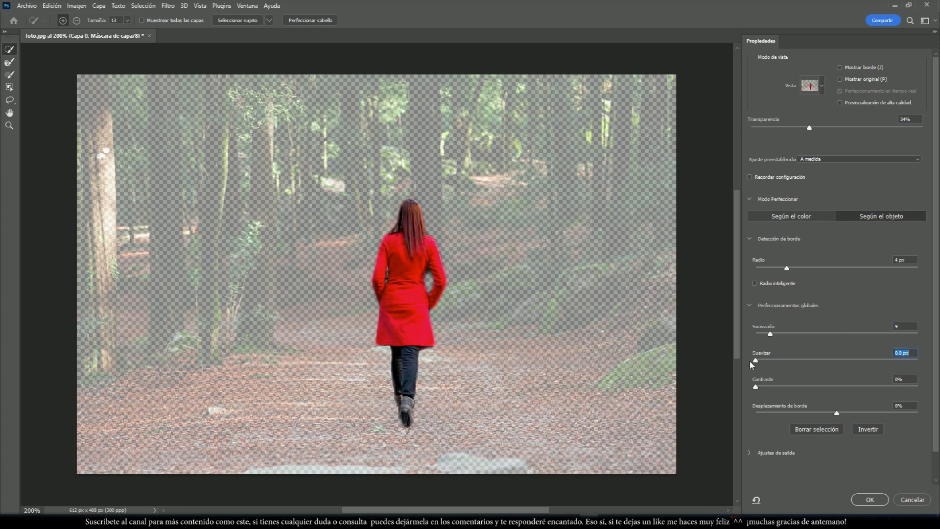
pyautogui.moveTo(756, 387)
pyautogui.mouseDown()
pyautogui.moveTo(823, 387)
pyautogui.moveTo(747, 389)
pyautogui.moveTo(767, 388)
pyautogui.mouseUp()
pyautogui.moveTo(837, 416)
pyautogui.mouseDown()
pyautogui.moveTo(867, 411)
pyautogui.moveTo(840, 411)
pyautogui.mouseUp()
pyautogui.moveTo(840, 411); pyautogui.dragTo(838, 411)
pyautogui.scroll(-1, 816, 376)
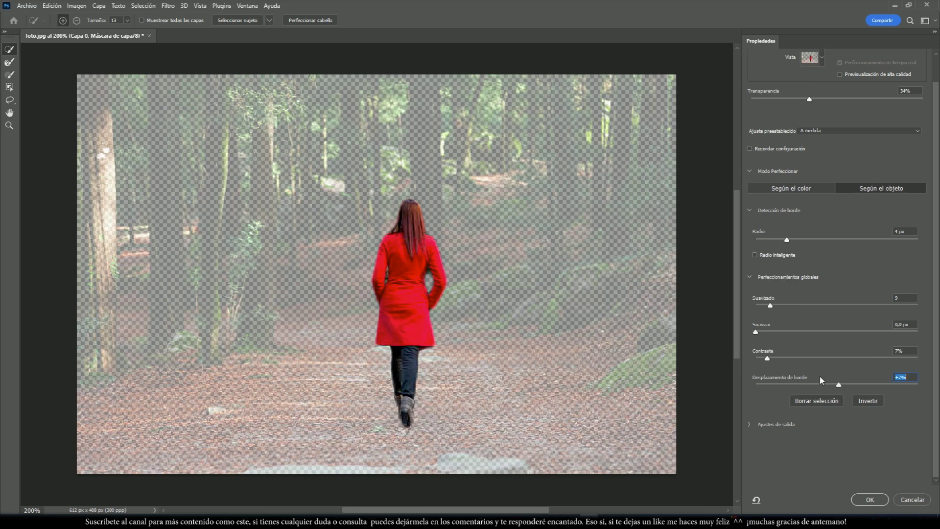
# Compare colour-based and object-based edge refinement modes.
pyautogui.click(808, 192)
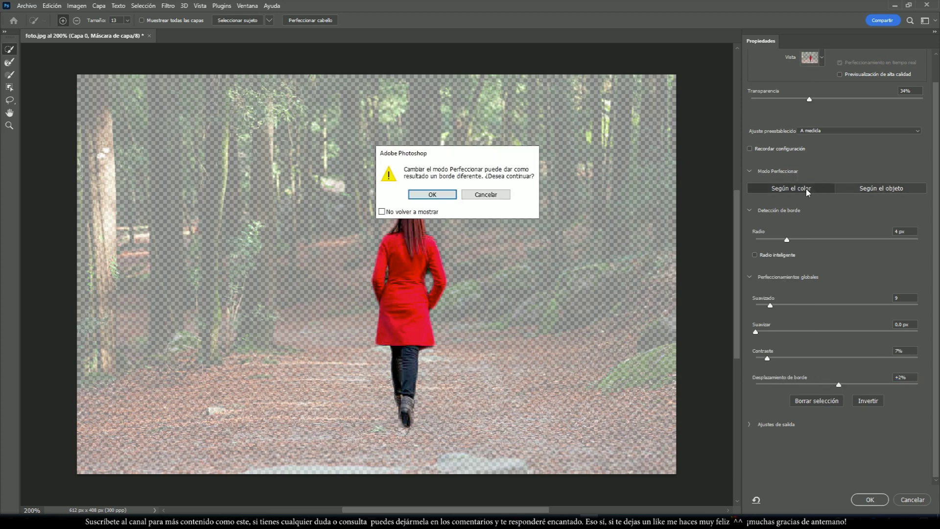
pyautogui.click(432, 195)
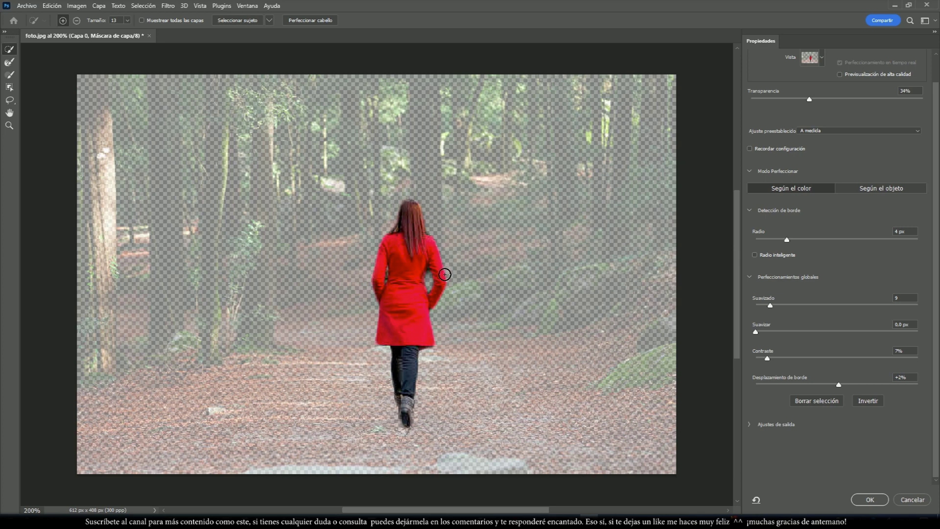
pyautogui.click(866, 187)
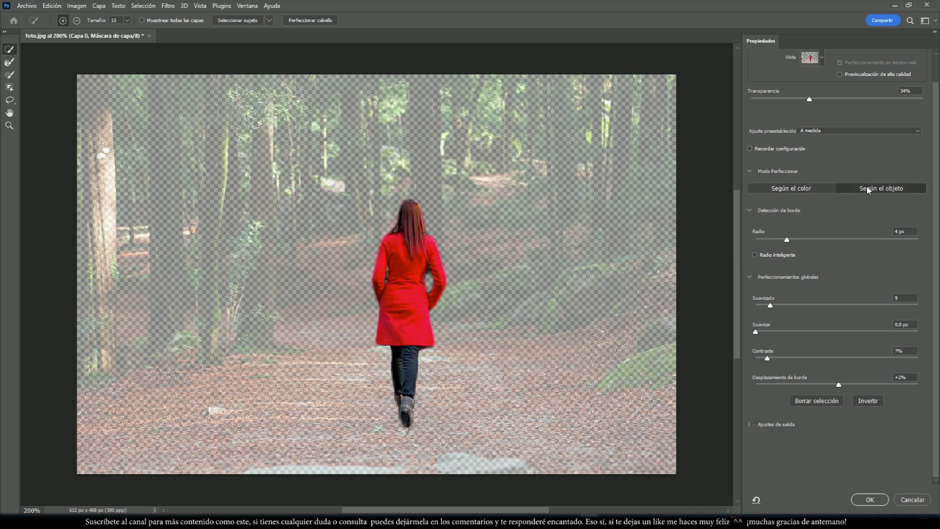
pyautogui.click(847, 187)
pyautogui.click(793, 188)
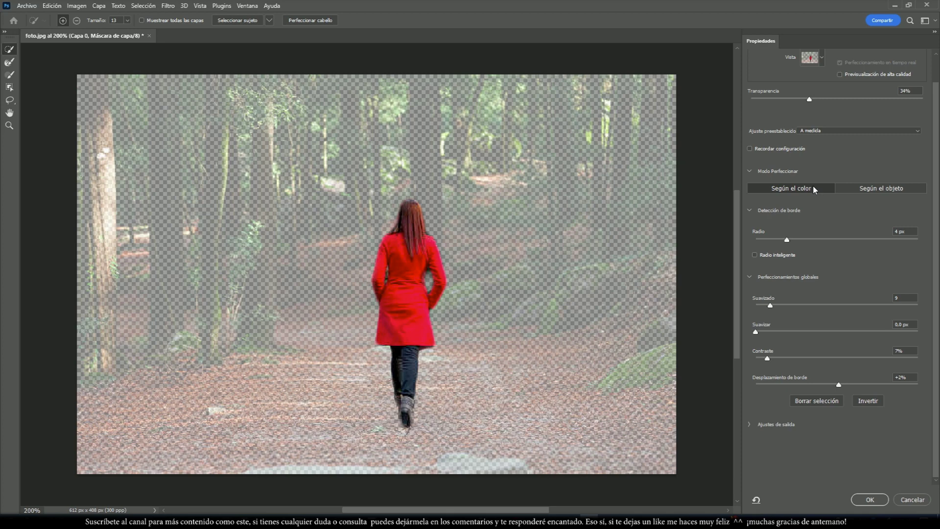
# Keep object-based refinement and lower the edge-detection radius to 3 px.
pyautogui.click(876, 188)
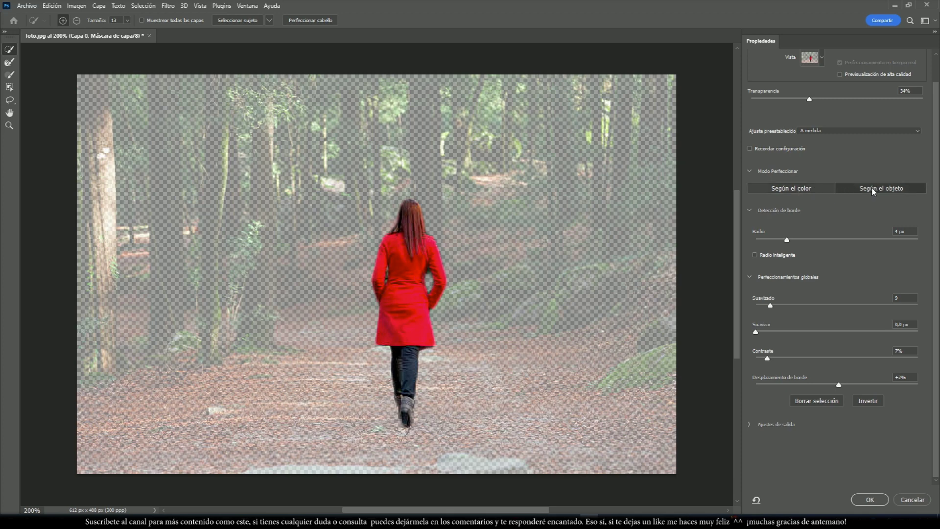
pyautogui.moveTo(790, 239); pyautogui.dragTo(782, 243)
pyautogui.moveTo(782, 243); pyautogui.dragTo(786, 245)
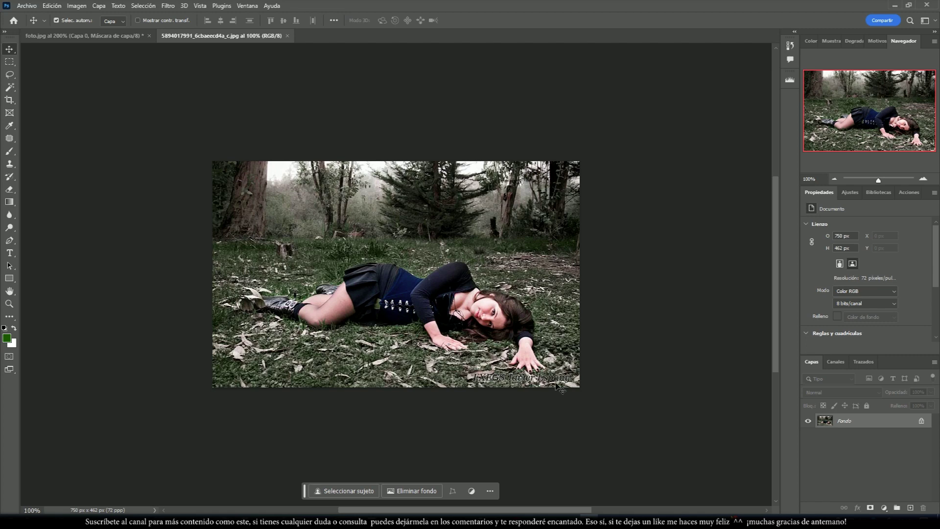
# Remove the lying woman photo's background automatically and zoom in on her.
pyautogui.click(428, 492)
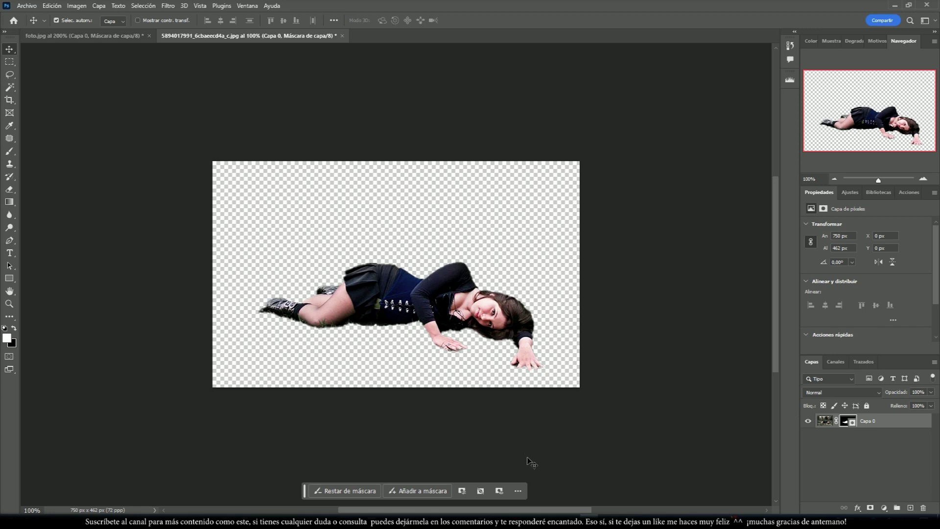
pyautogui.press('b')
pyautogui.moveTo(877, 179); pyautogui.dragTo(885, 180)
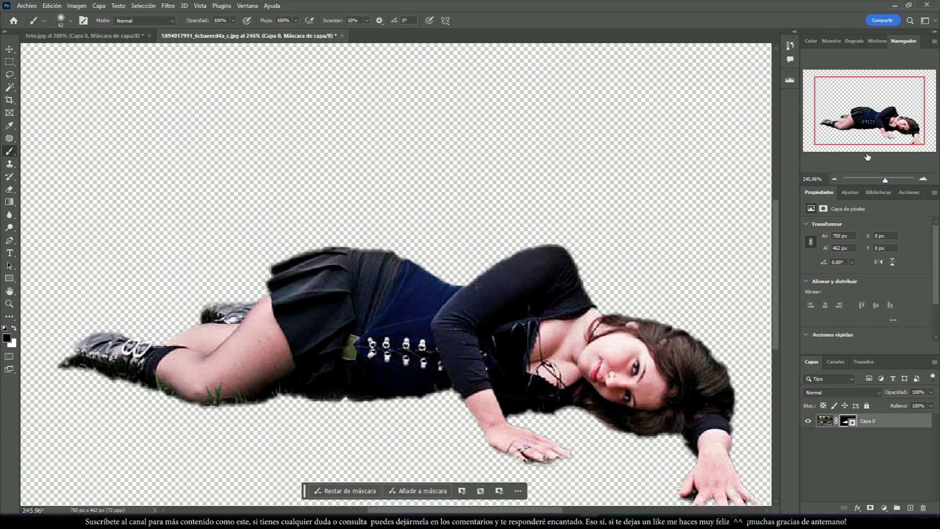
# Zoom to the legs and set up a soft, slightly smaller white brush.
pyautogui.moveTo(844, 125); pyautogui.dragTo(830, 126)
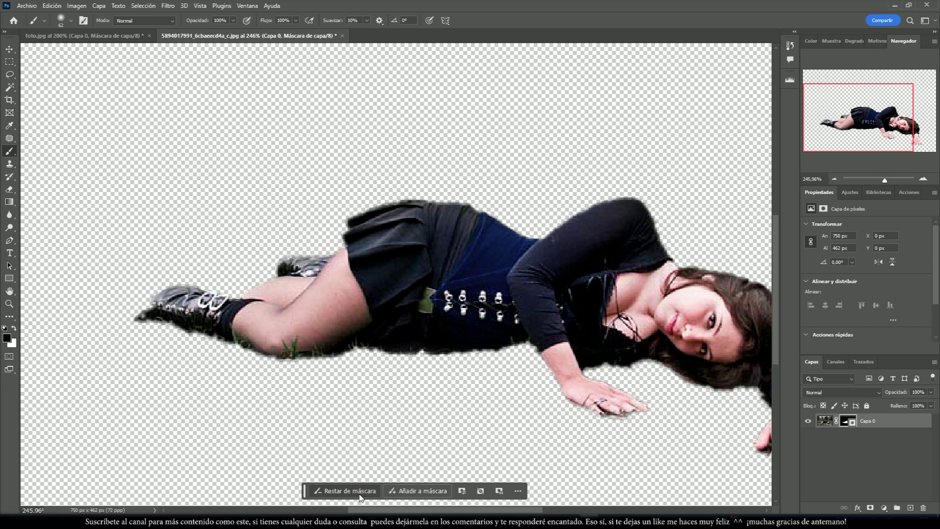
pyautogui.click(405, 492)
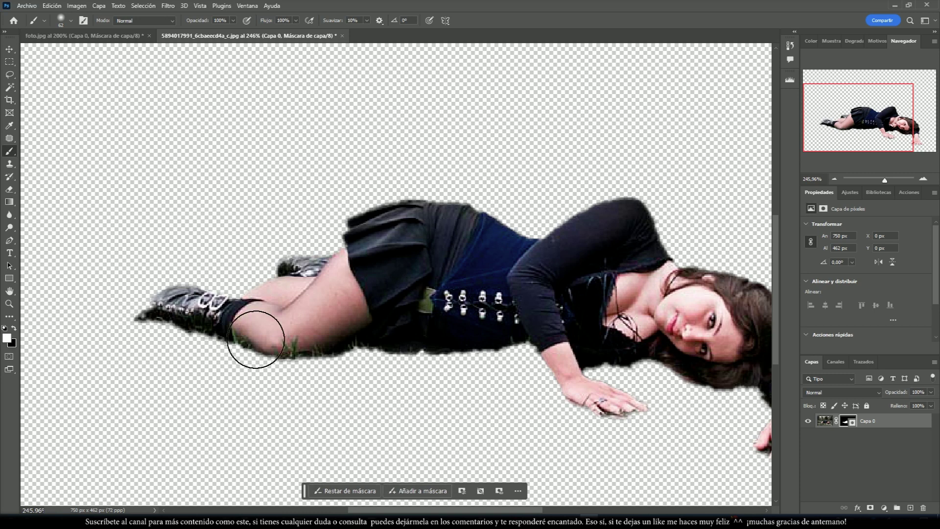
pyautogui.rightClick(247, 283)
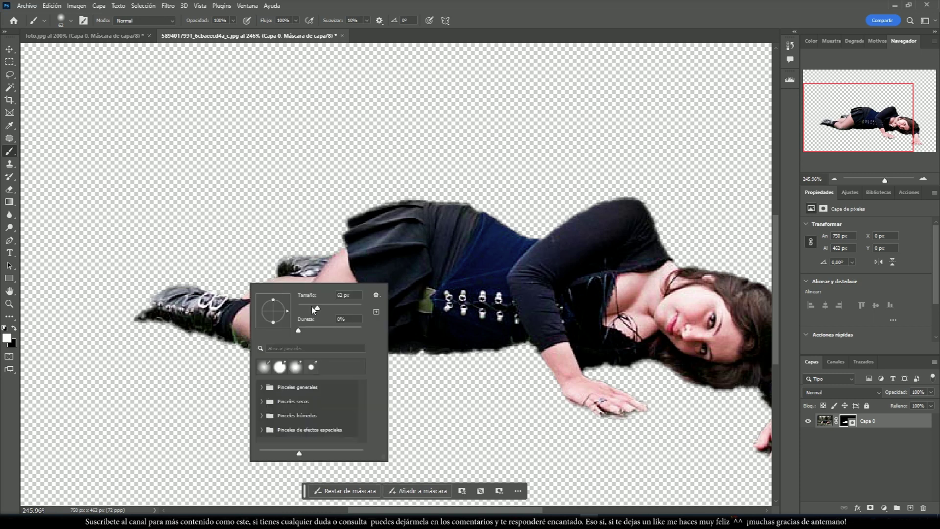
pyautogui.click(303, 332)
pyautogui.moveTo(308, 310); pyautogui.dragTo(306, 310)
# Paint the boot tip, surrounding grass and beige leaf back into the mask.
pyautogui.click(137, 315)
pyautogui.moveTo(142, 318)
pyautogui.mouseDown()
pyautogui.moveTo(124, 314)
pyautogui.moveTo(168, 304)
pyautogui.moveTo(203, 313)
pyautogui.moveTo(205, 320)
pyautogui.moveTo(113, 314)
pyautogui.moveTo(161, 279)
pyautogui.moveTo(98, 323)
pyautogui.moveTo(152, 333)
pyautogui.mouseUp()
pyautogui.moveTo(117, 294); pyautogui.dragTo(157, 249)
pyautogui.scroll(3, 139, 264)
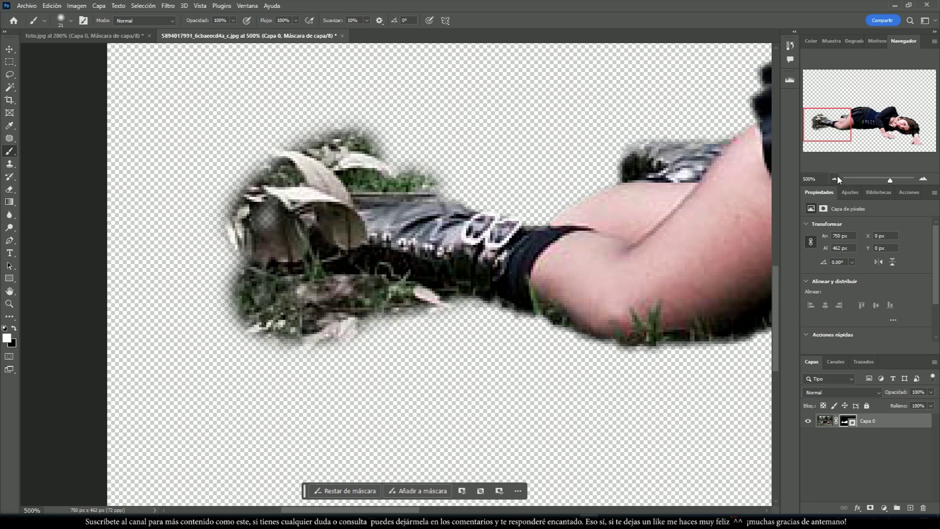
pyautogui.click(835, 178)
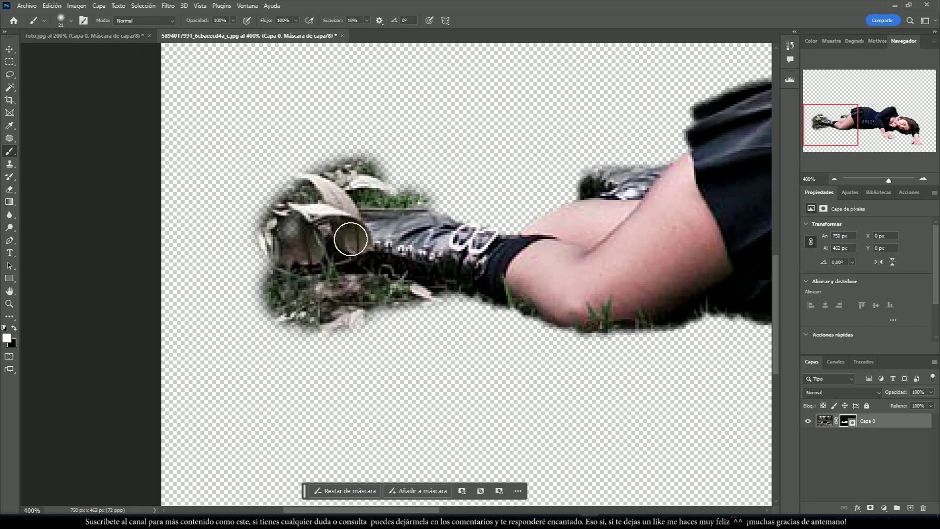
pyautogui.moveTo(356, 246)
pyautogui.mouseDown()
pyautogui.moveTo(313, 211)
pyautogui.moveTo(286, 231)
pyautogui.moveTo(325, 266)
pyautogui.mouseUp()
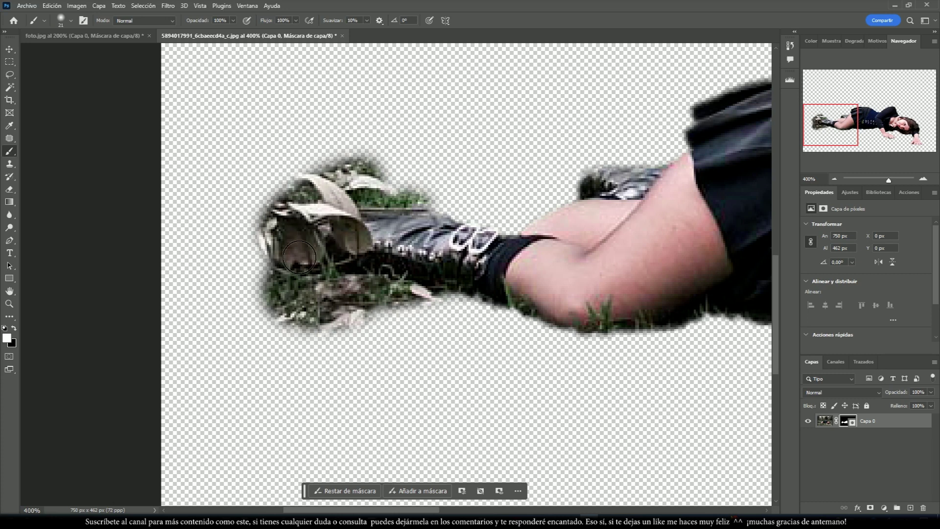
pyautogui.click(356, 238)
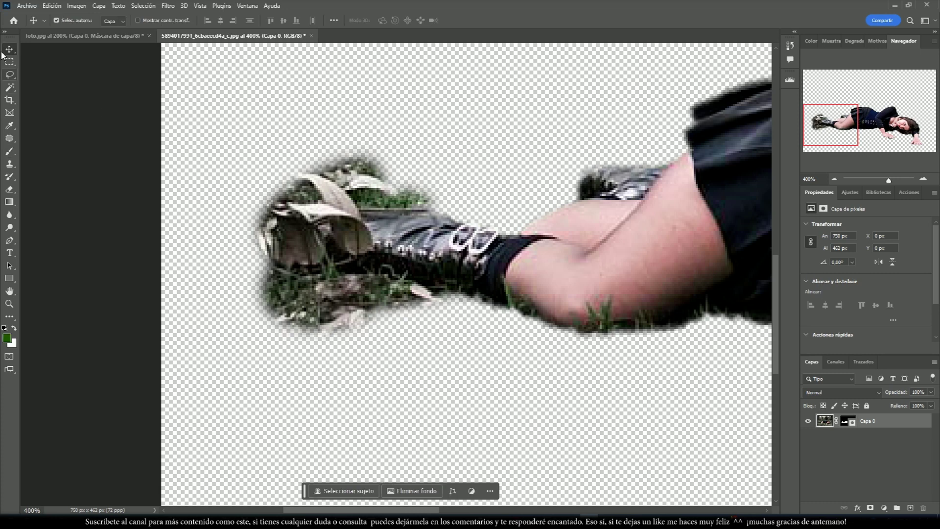
# Lasso-select the grass and leaf area around the boot tip.
pyautogui.click(9, 76)
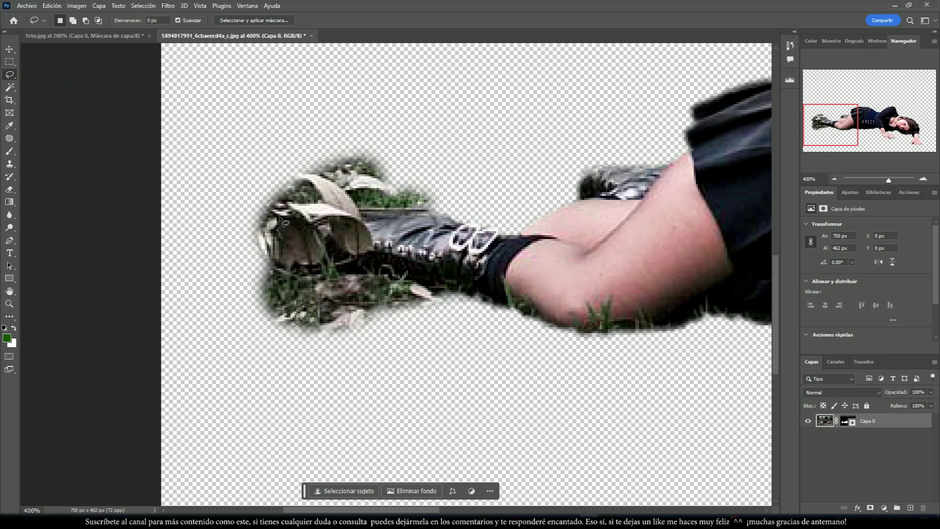
pyautogui.moveTo(380, 257); pyautogui.dragTo(384, 242)
pyautogui.moveTo(350, 184)
pyautogui.mouseDown()
pyautogui.moveTo(292, 223)
pyautogui.moveTo(304, 284)
pyautogui.mouseUp()
pyautogui.moveTo(361, 289); pyautogui.dragTo(386, 274)
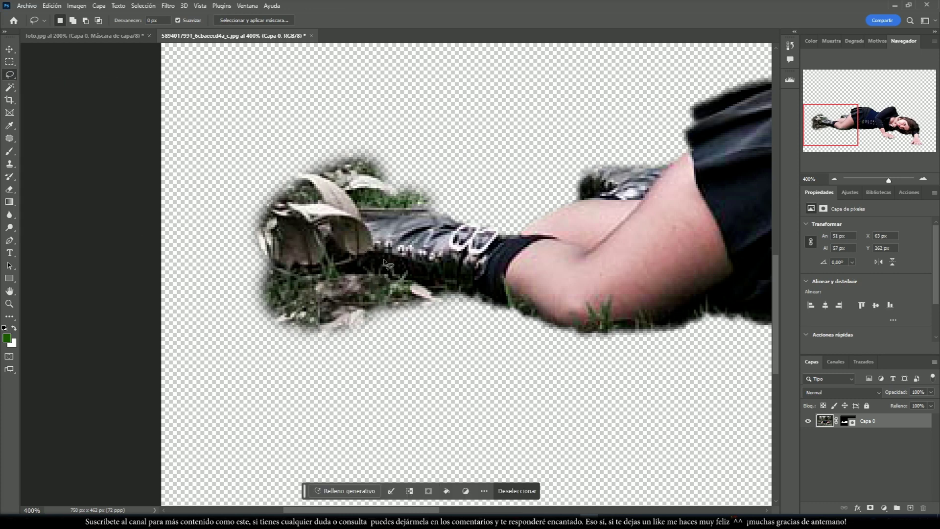
# Run Generative Fill without a prompt on the selection, then zoom out.
pyautogui.click(363, 491)
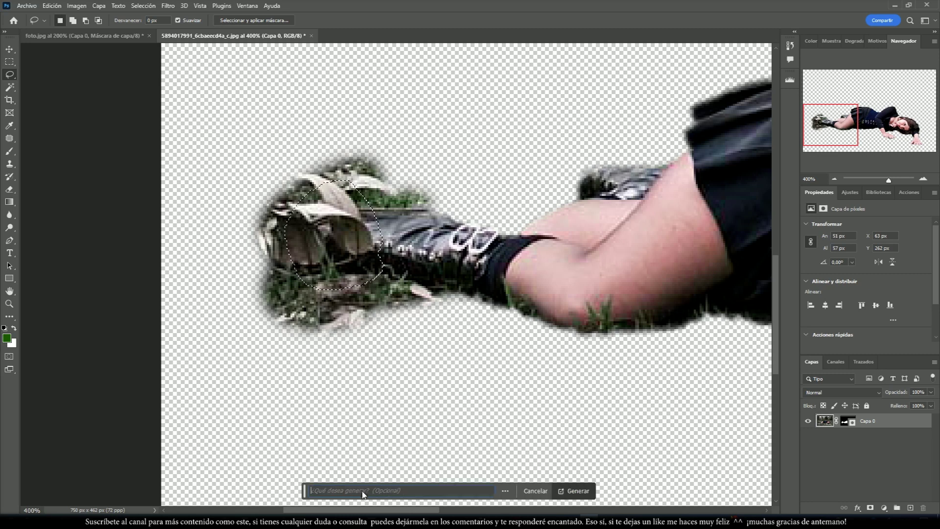
pyautogui.click(573, 491)
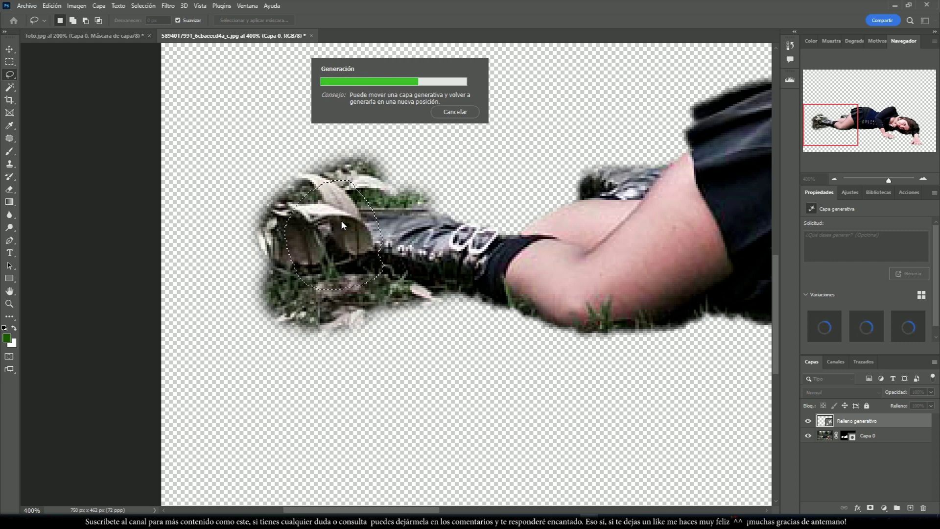
pyautogui.click(834, 179)
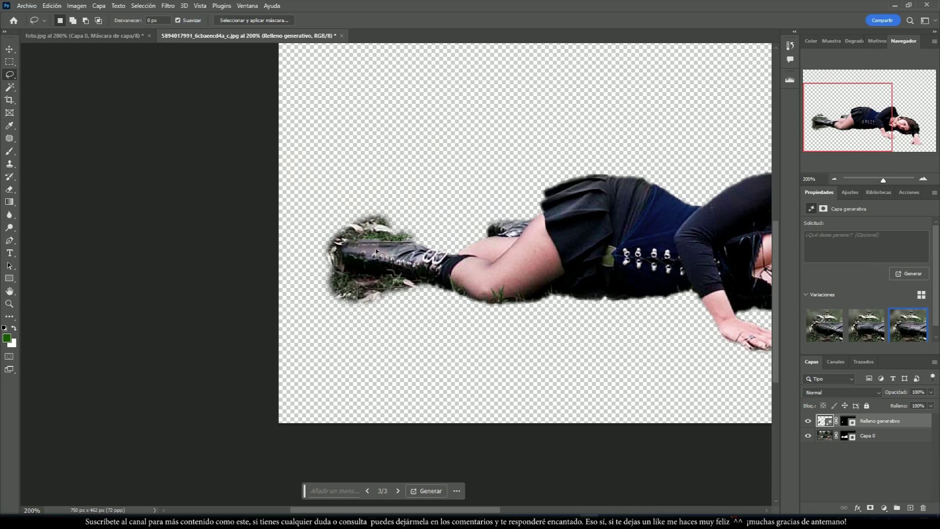
pyautogui.click(835, 180)
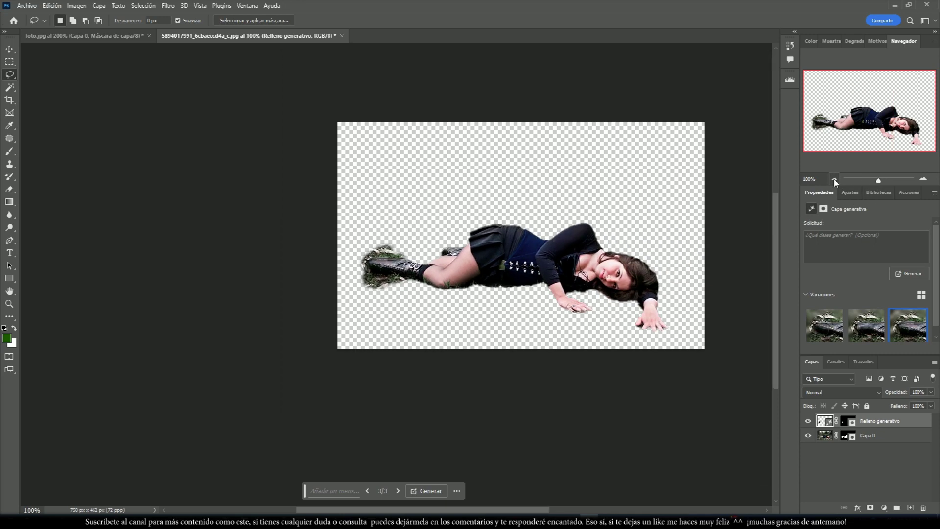
# Stamp all visible layers into a new merged top layer and zoom out to 66.67%.
pyautogui.hotkey('ctrl', '+')
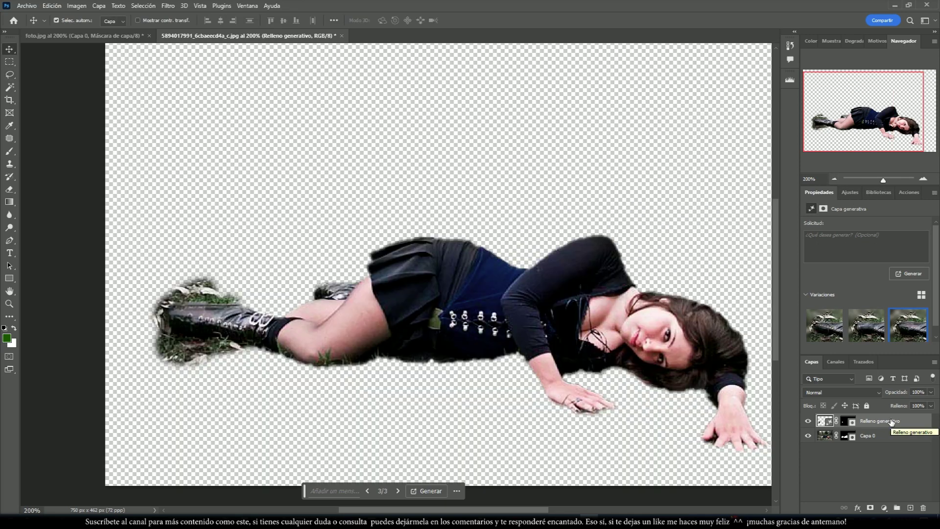
pyautogui.hotkey('ctrl', 'shift', 'alt', 'e')
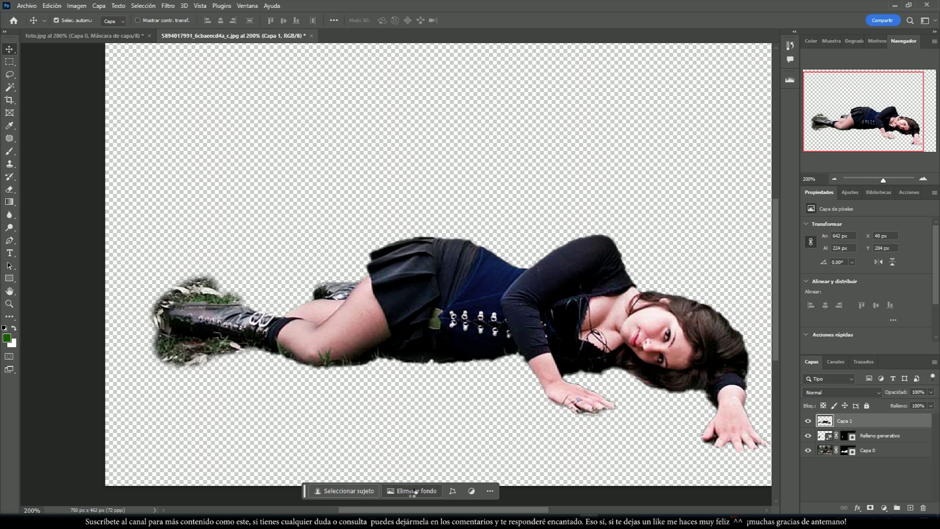
pyautogui.moveTo(882, 181); pyautogui.dragTo(877, 184)
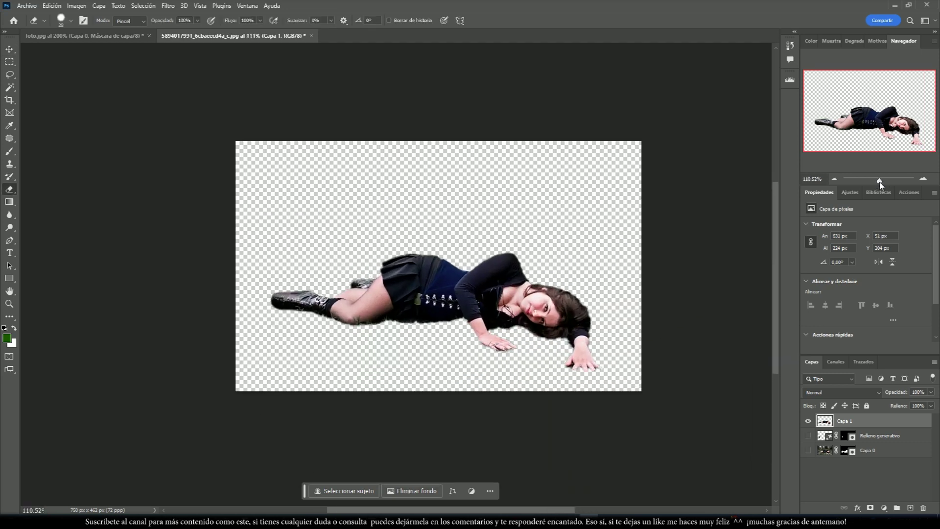
pyautogui.moveTo(877, 183); pyautogui.dragTo(881, 180)
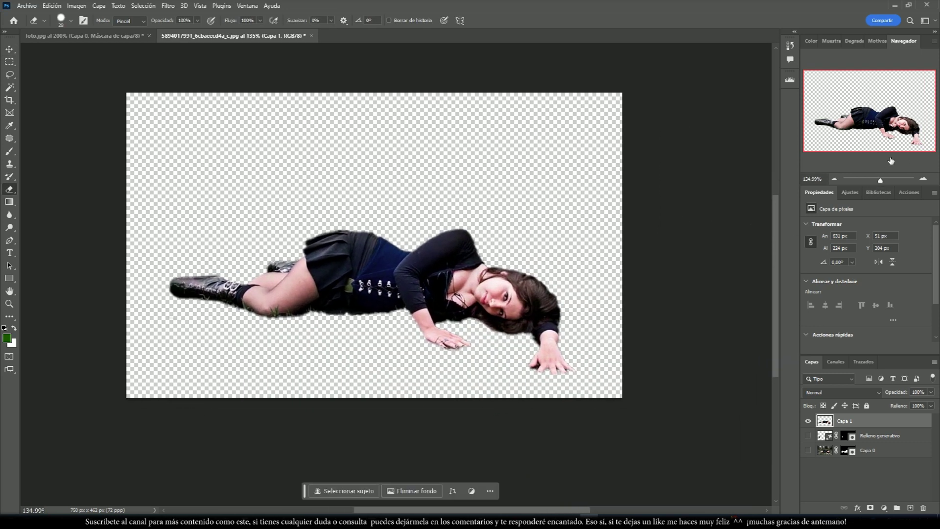
pyautogui.click(833, 179)
pyautogui.click(833, 180)
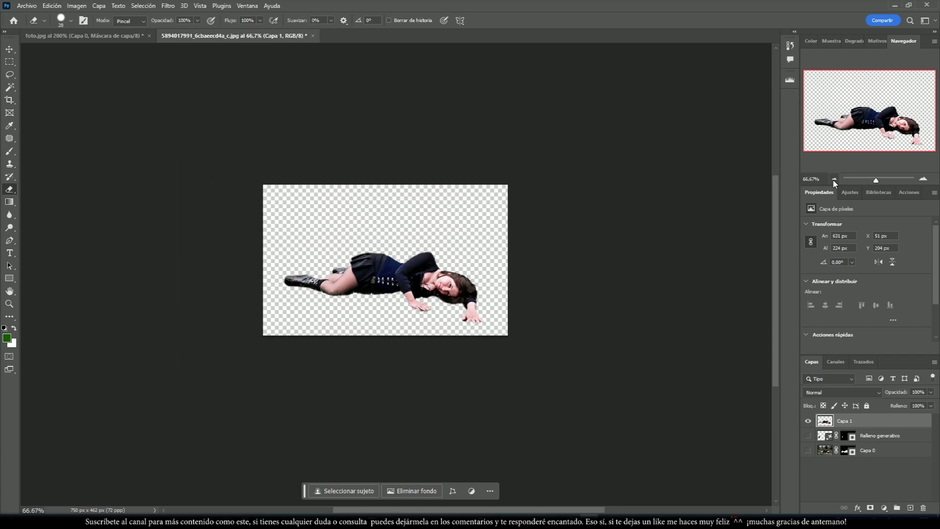